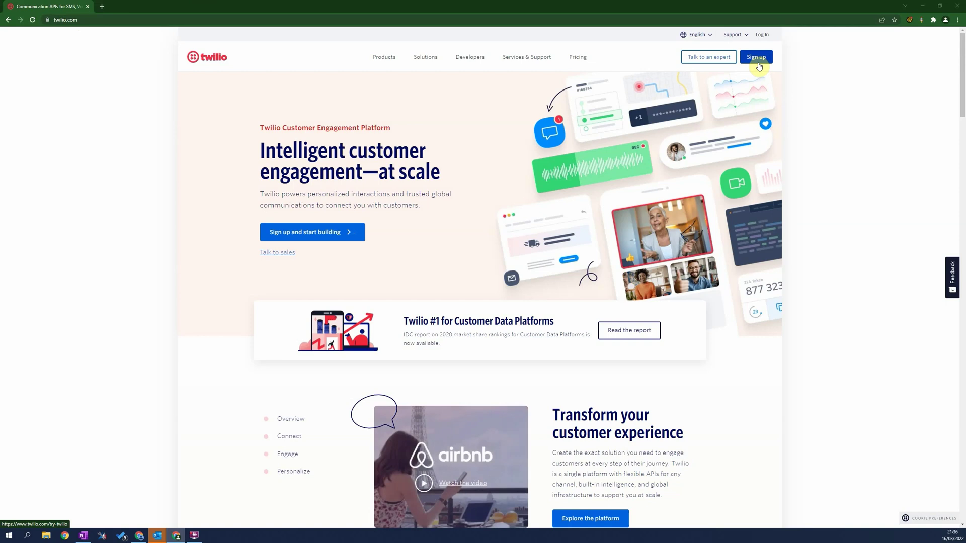
Switch to the browser window showing the trial account's Twilio Console dashboard.
left_click(759, 66)
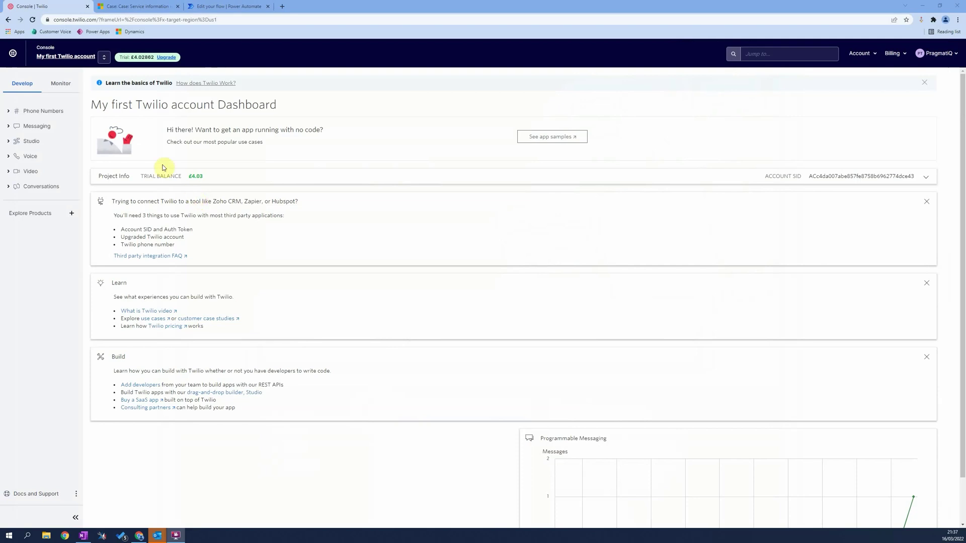
Buy the first SMS-capable UK mobile number listed (£0.7318 monthly), with Voice and Fax unrequired.
left_click(31, 112)
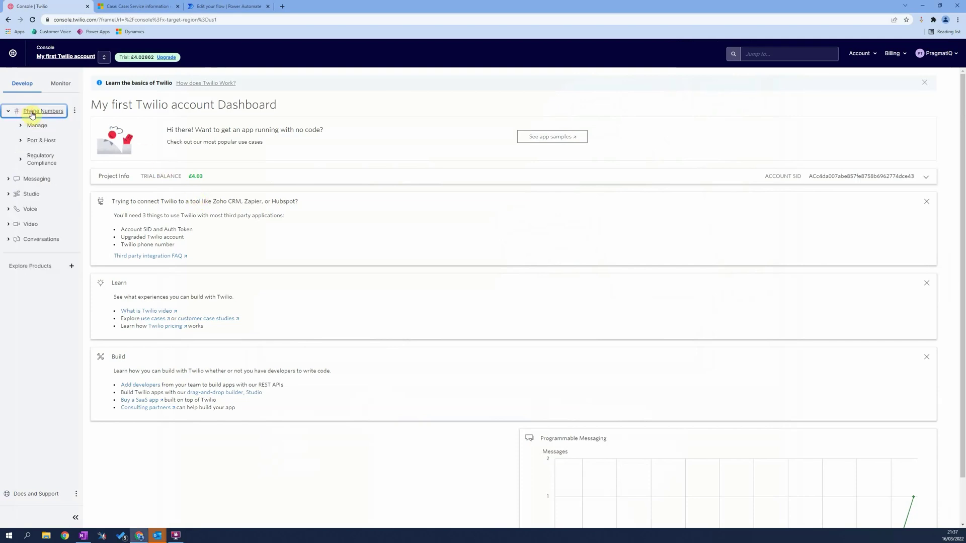
left_click(36, 126)
left_click(44, 169)
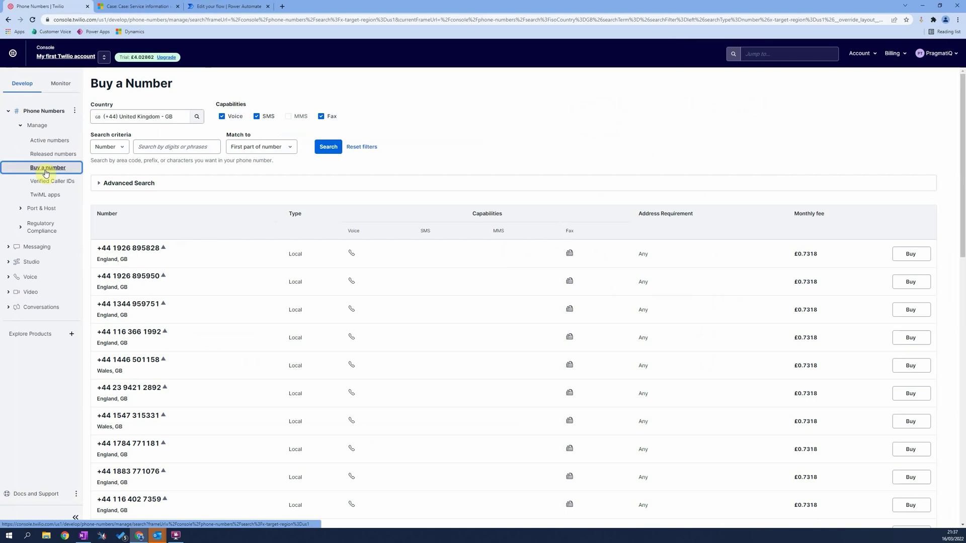
left_click(222, 116)
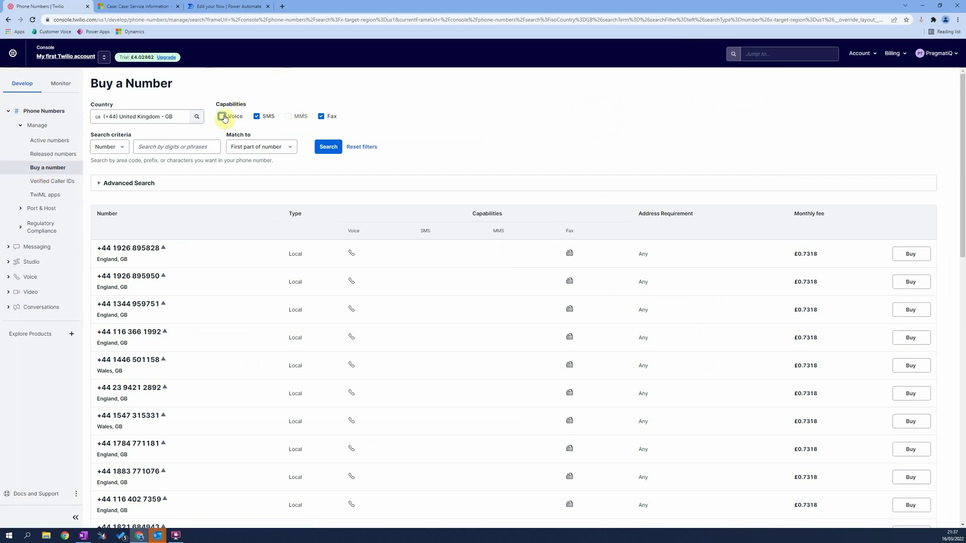
left_click(321, 116)
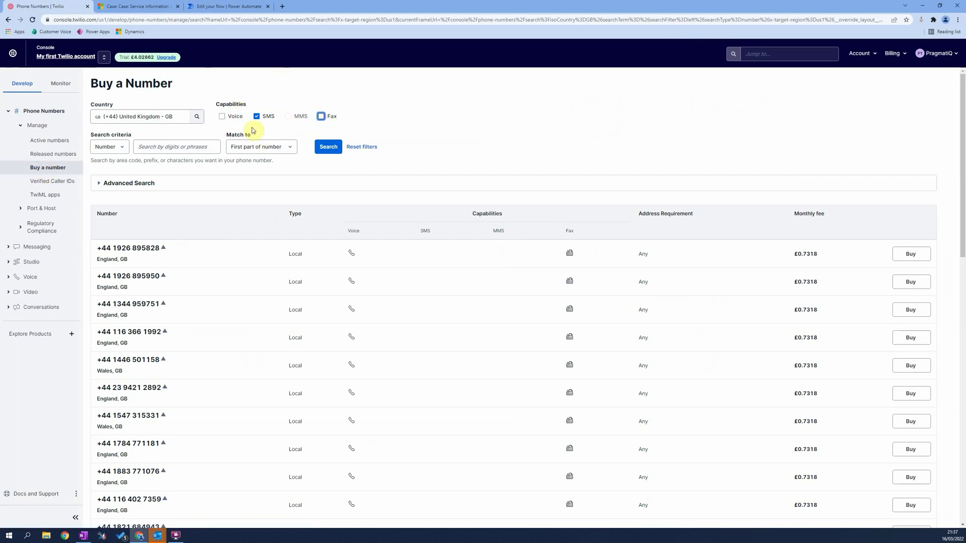
left_click(329, 146)
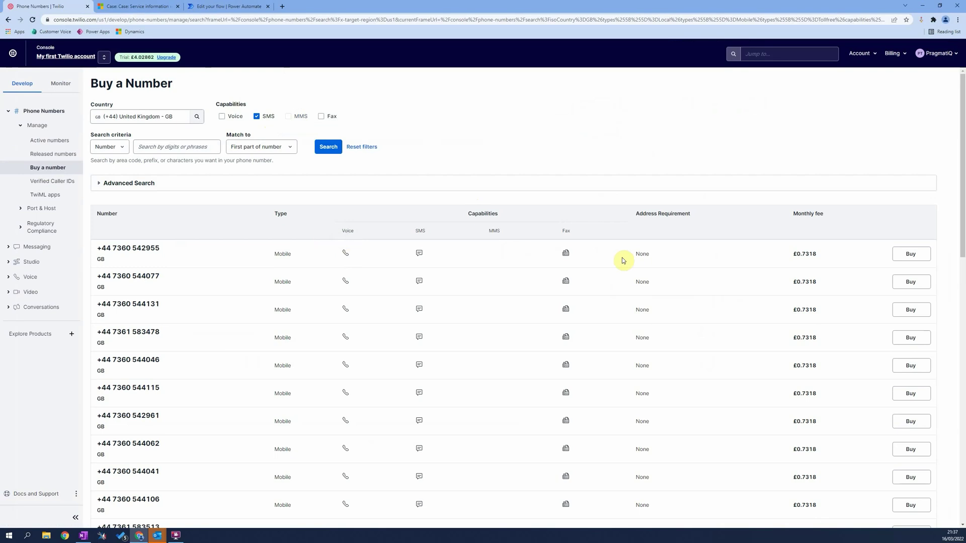
left_click(904, 255)
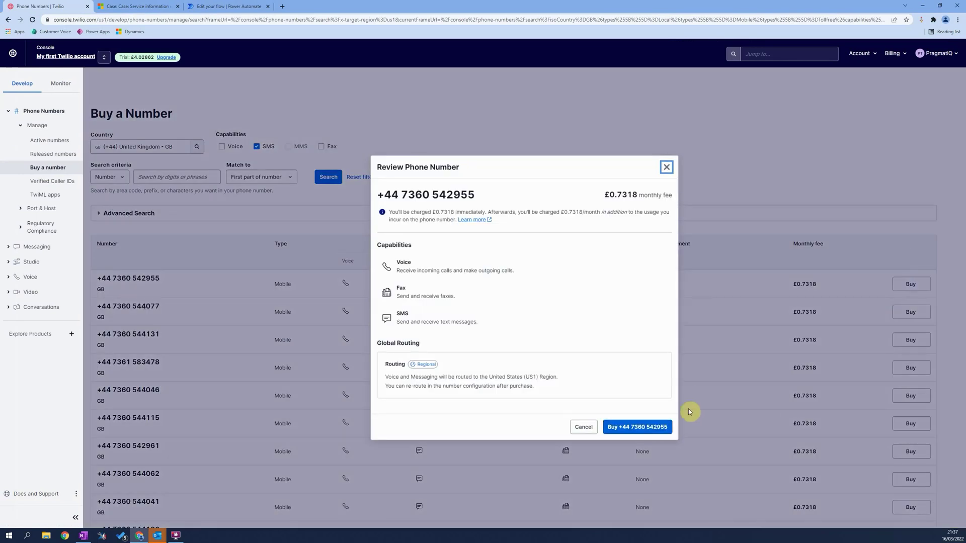
left_click(637, 426)
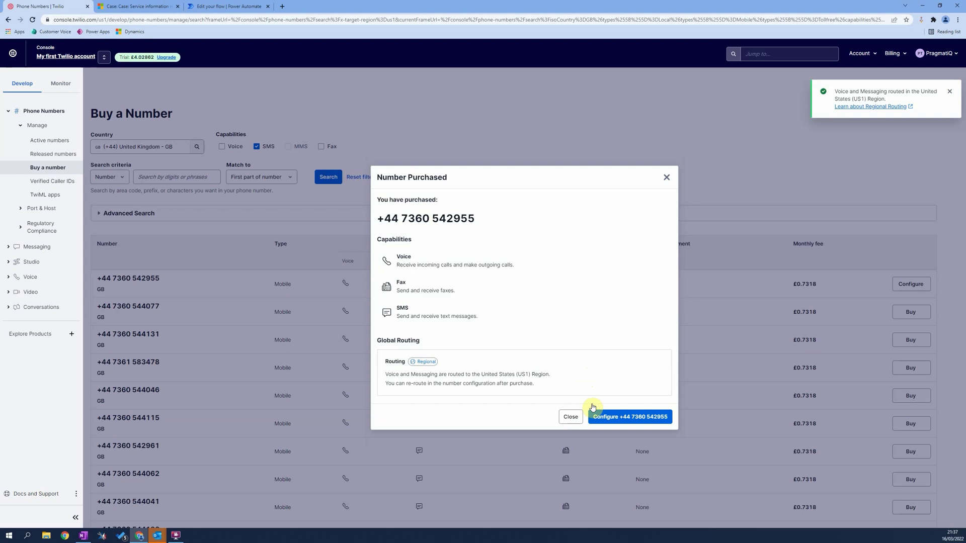
left_click(568, 418)
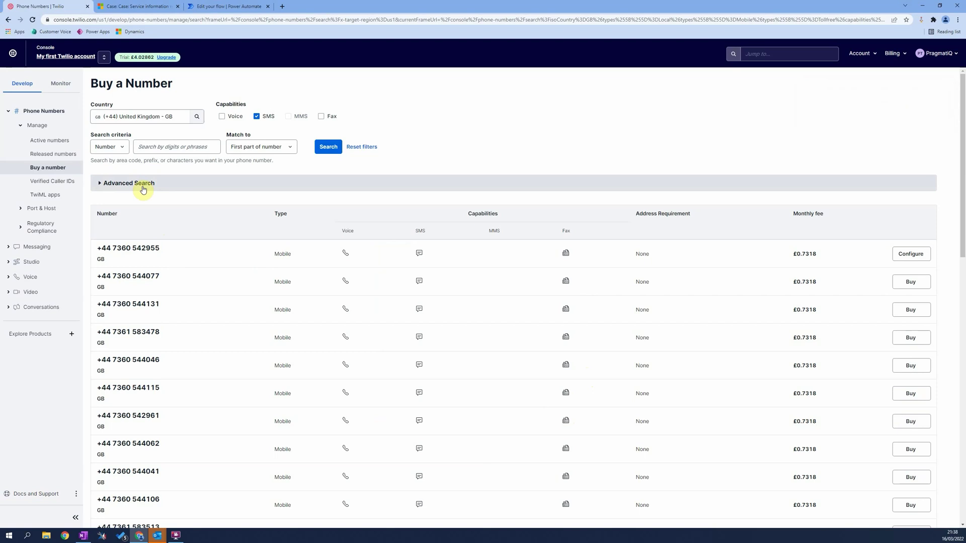
left_click(142, 190)
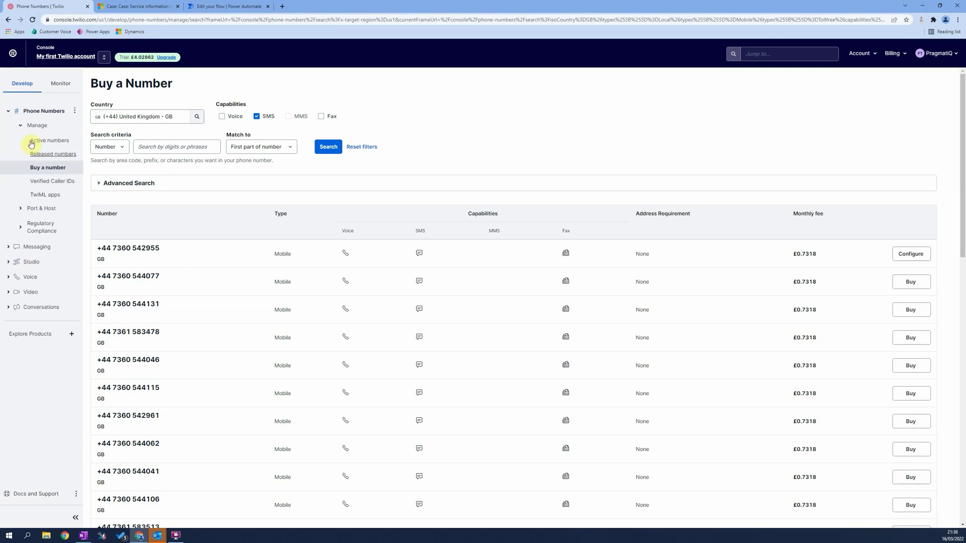
Under Messaging > Services, create a new messaging service with friendly name 'CRM Demo'.
left_click(14, 251)
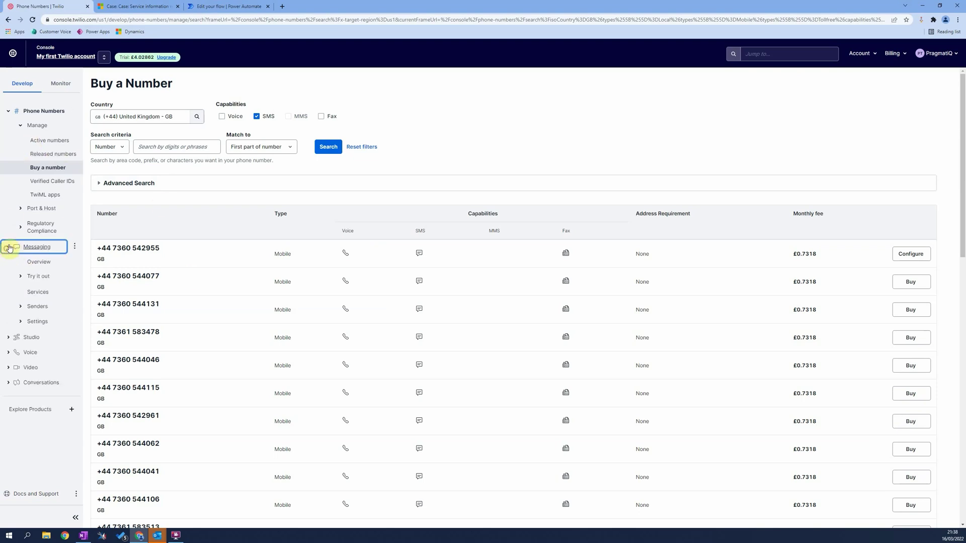
left_click(38, 292)
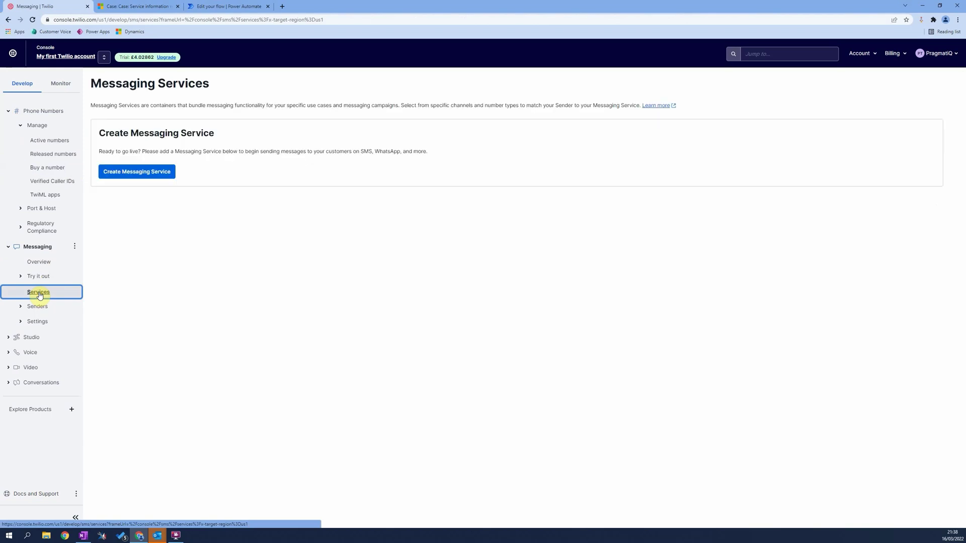
left_click(139, 177)
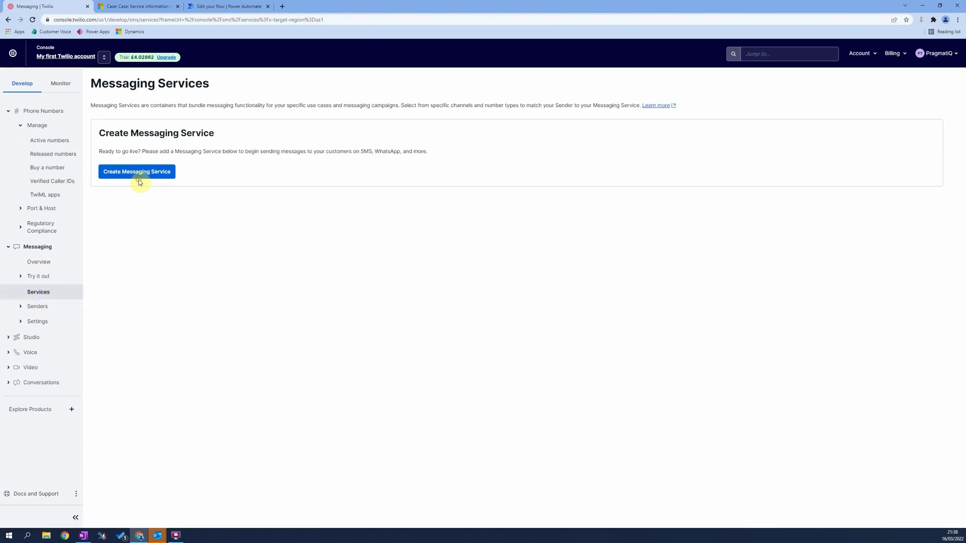
left_click(153, 223)
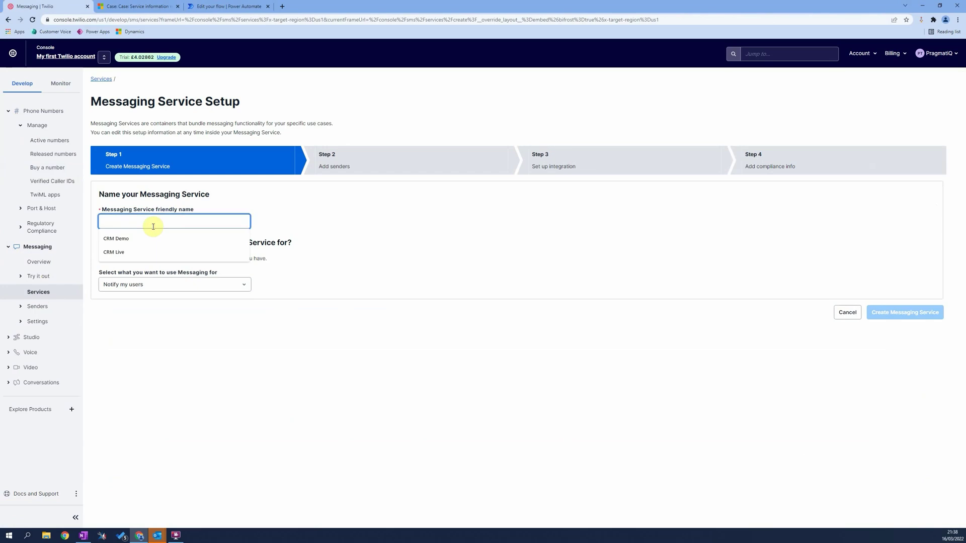
left_click(116, 242)
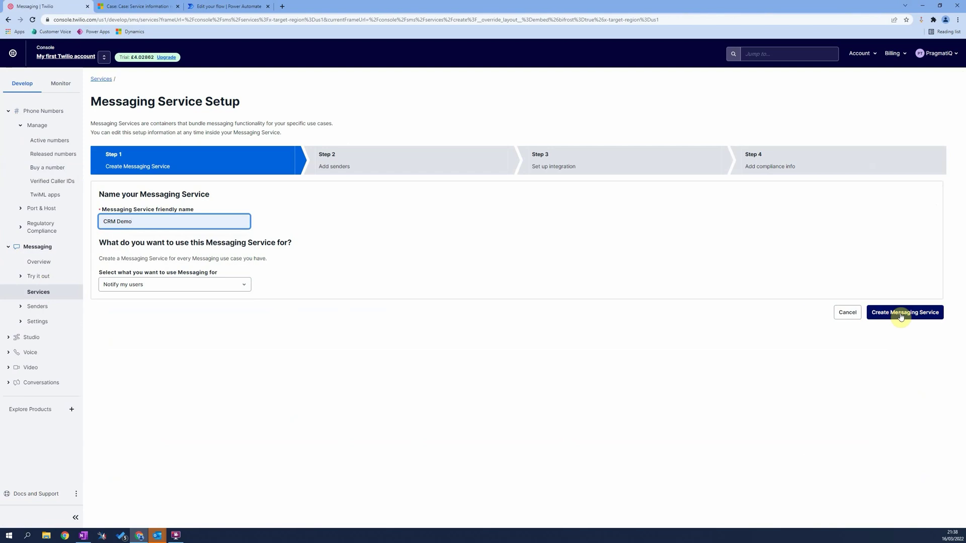
left_click(900, 316)
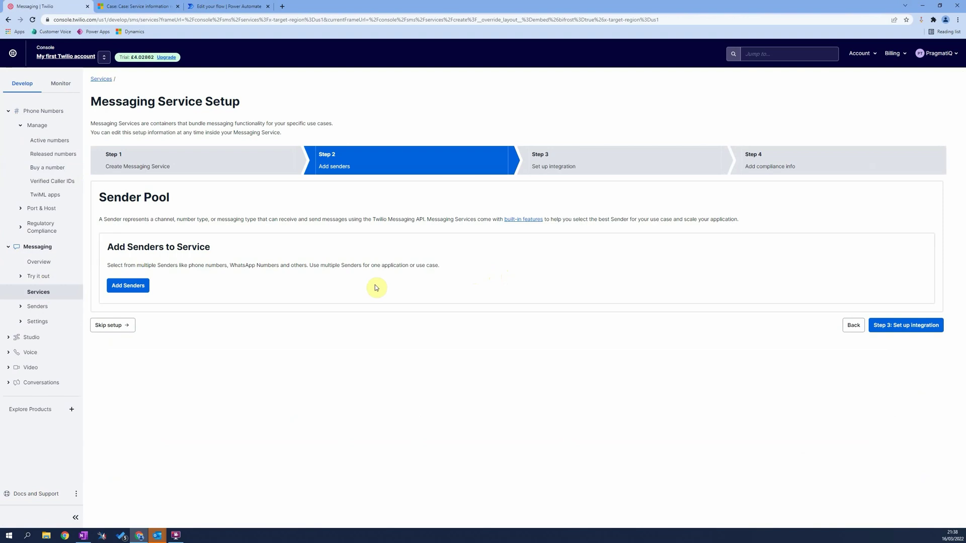
Add the purchased UK mobile number to the CRM Demo sender pool as a phone-number sender.
left_click(138, 288)
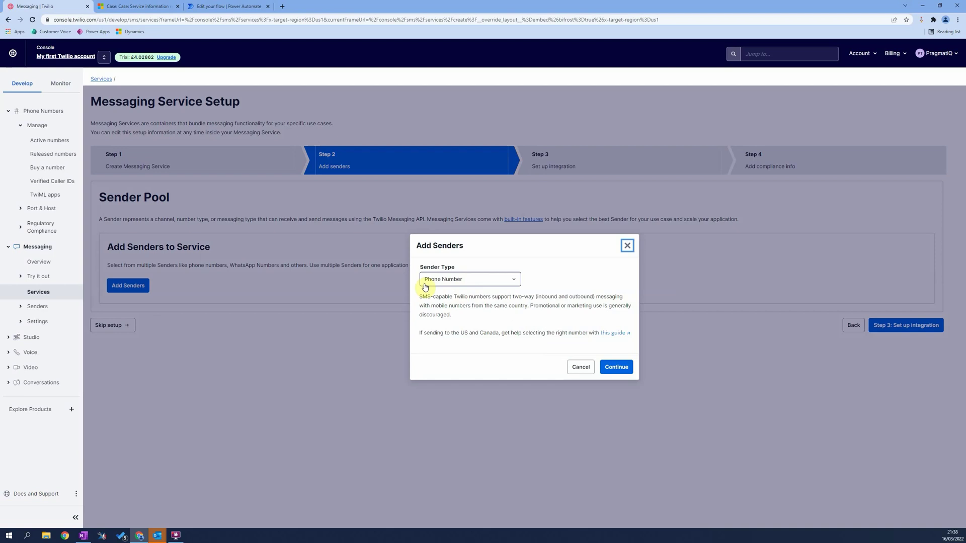
left_click(617, 368)
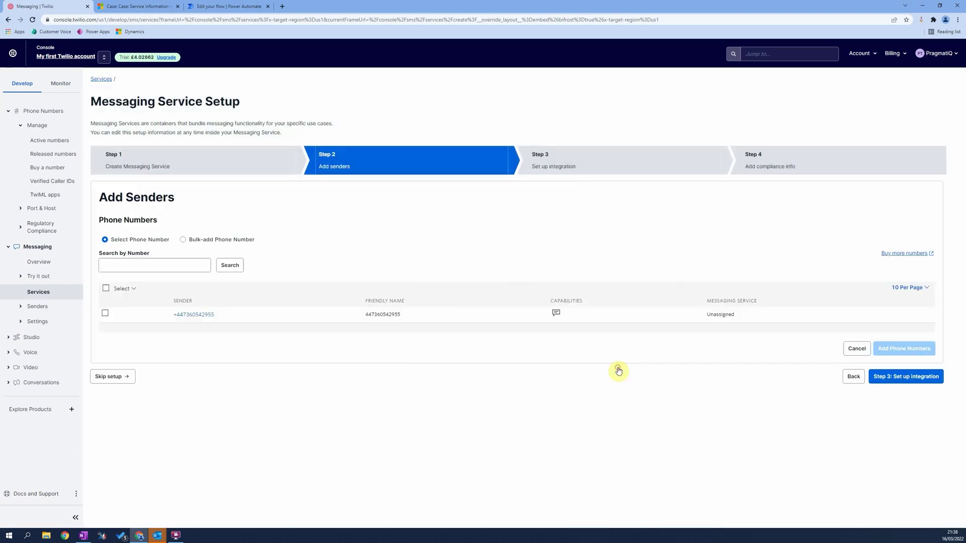
left_click(105, 314)
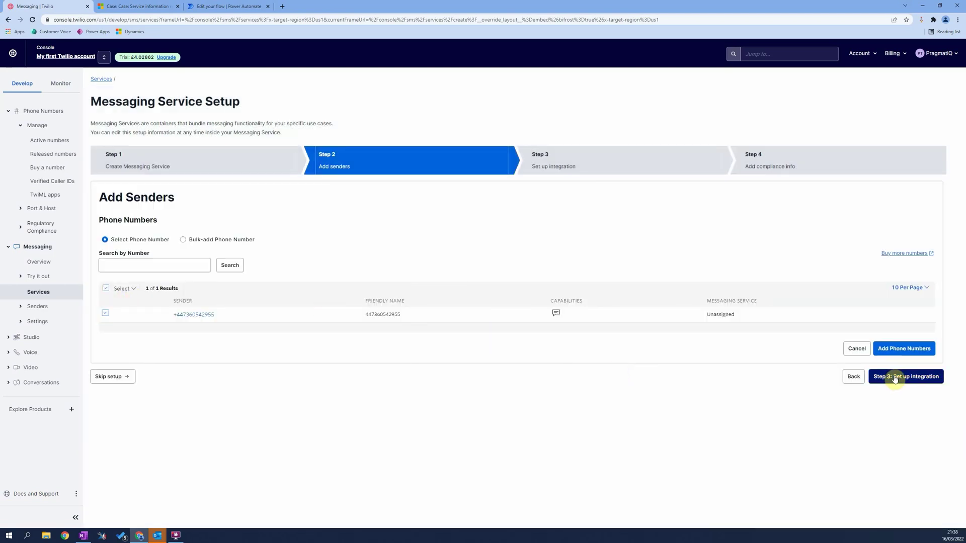
left_click(901, 349)
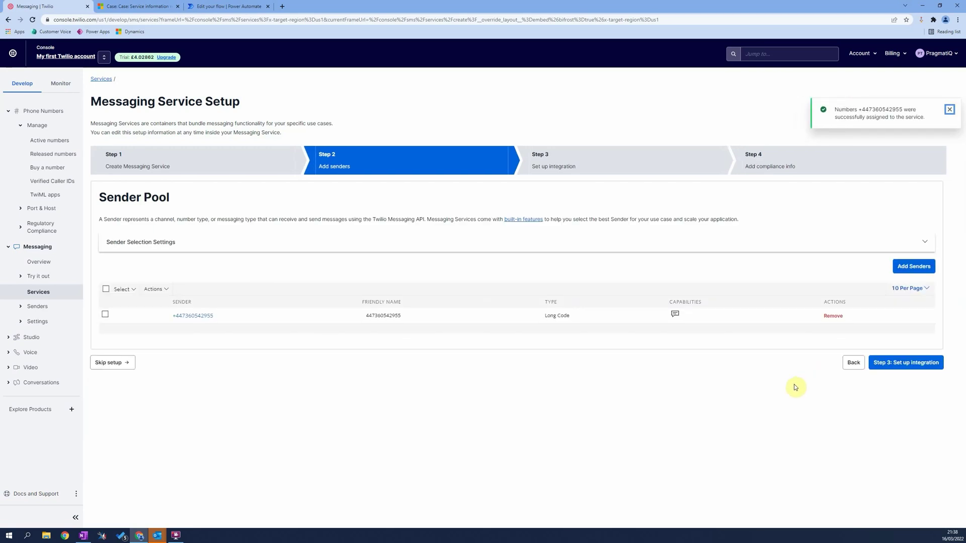
Accept the default integration and compliance settings and complete the CRM Demo service setup.
left_click(910, 367)
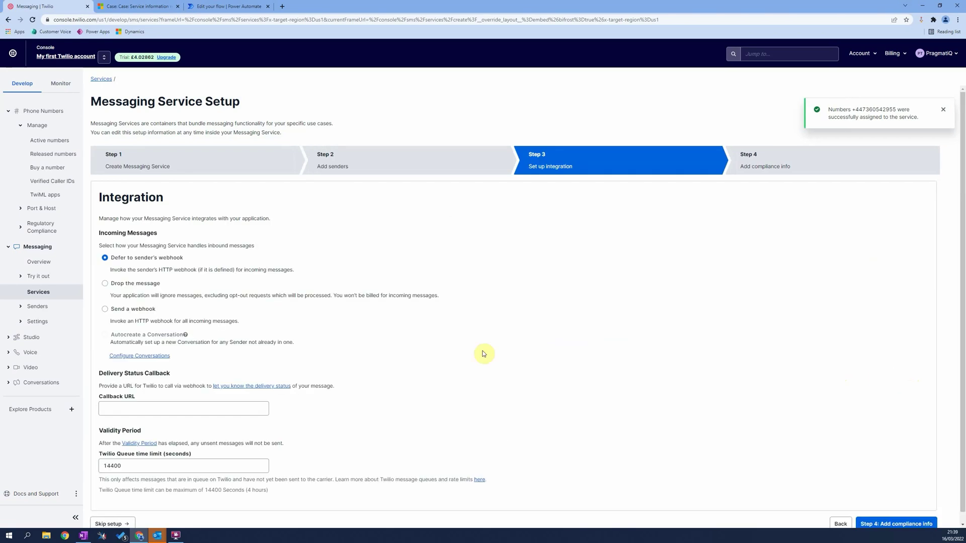
scroll(684, 442, "down", 1)
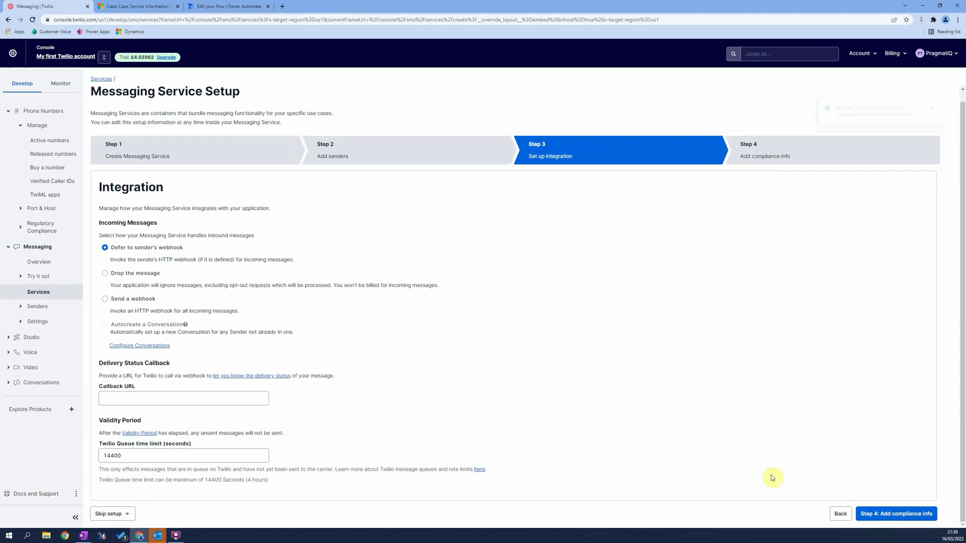
left_click(907, 514)
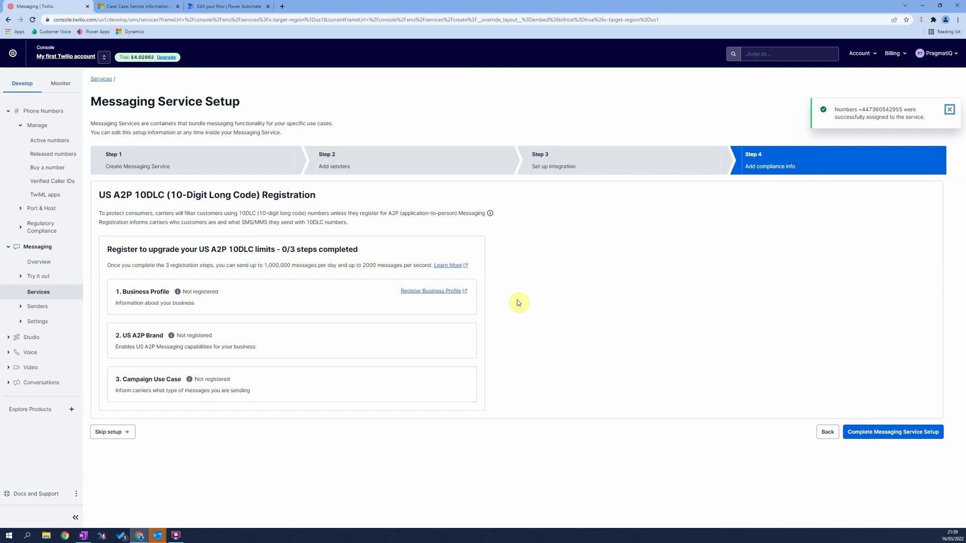
left_click(870, 436)
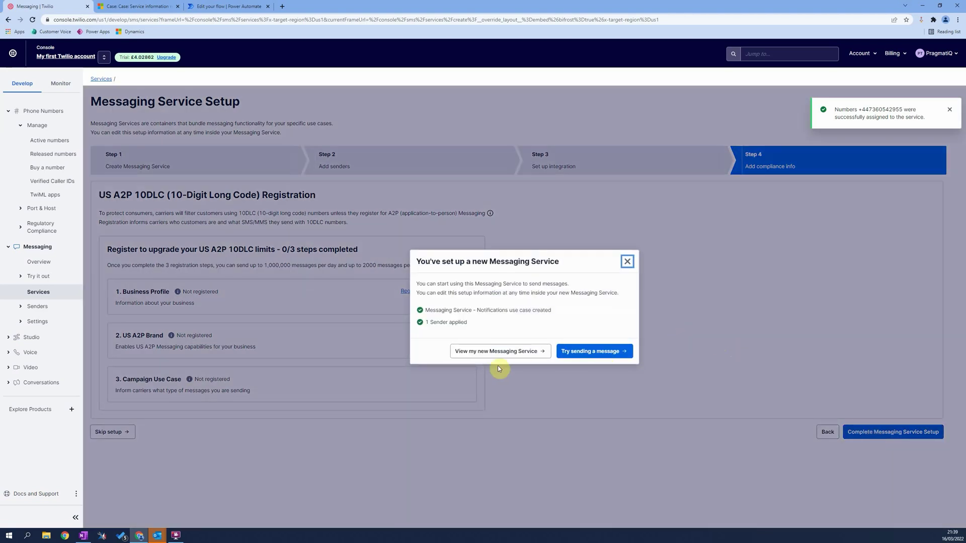
Open the CRM Demo service's Properties page and copy its Messaging Service SID.
left_click(484, 352)
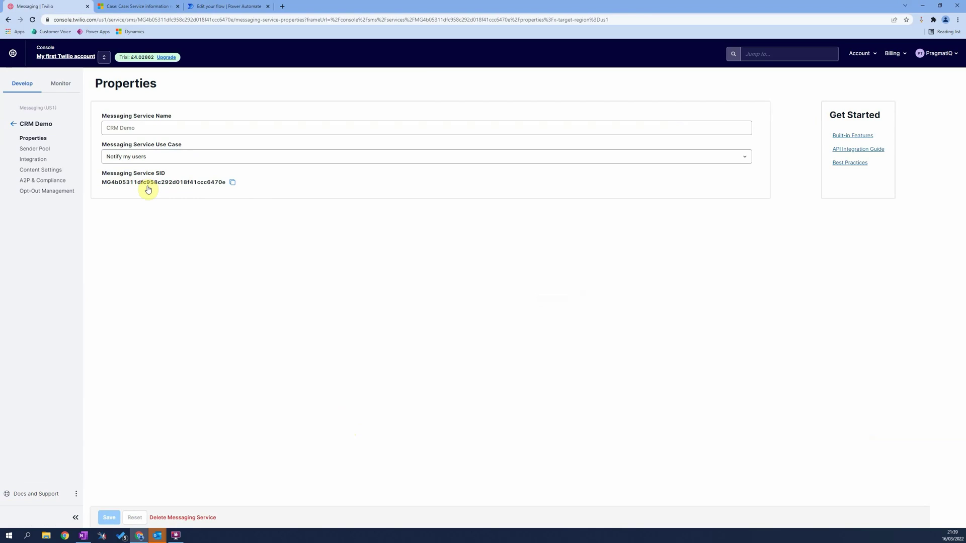
left_click(233, 183)
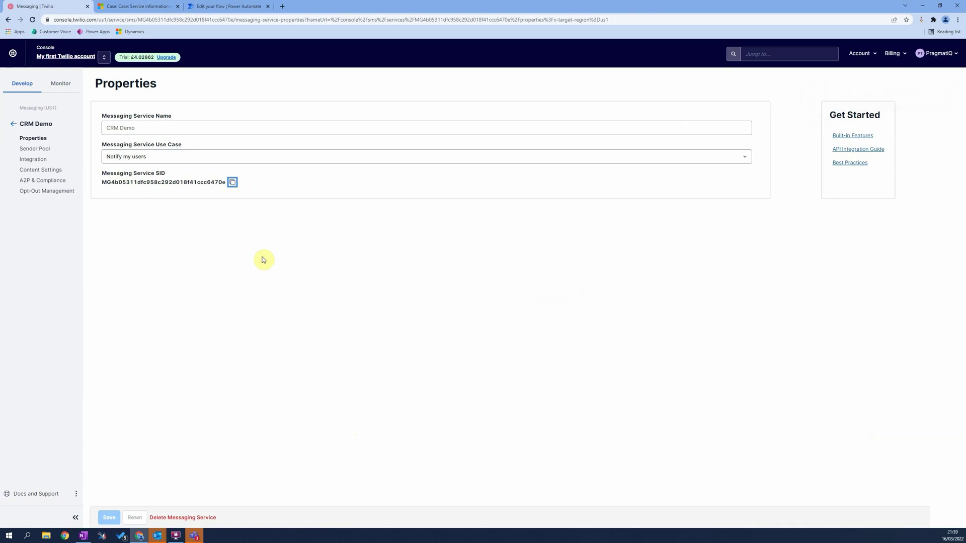
On the API keys & tokens page, copy the live credentials Account SID.
left_click(861, 56)
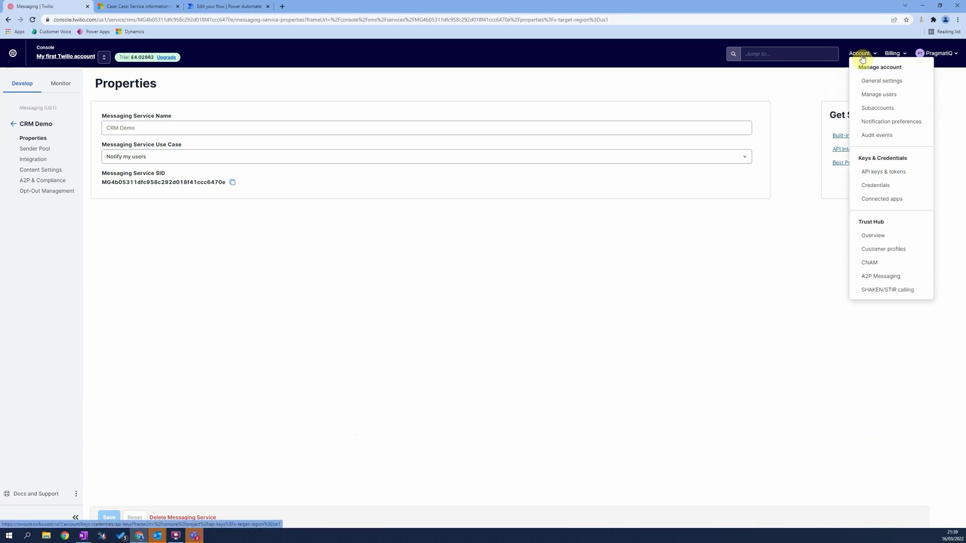
left_click(886, 175)
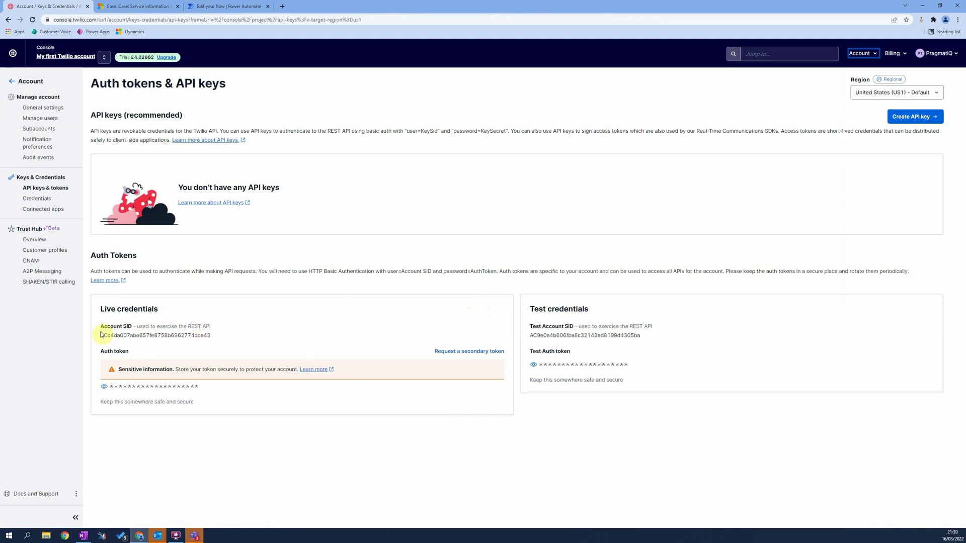
left_click_drag(108, 335, 219, 339)
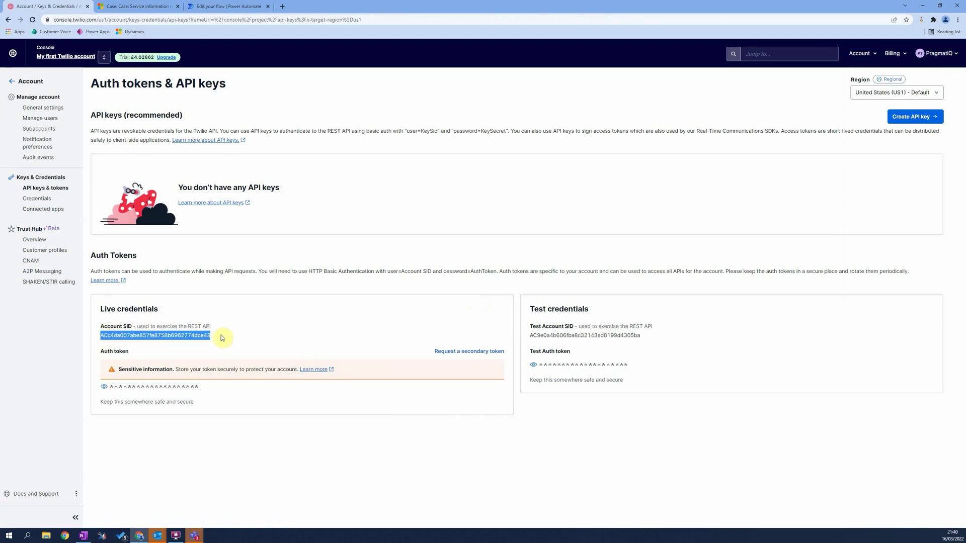
left_click(208, 335)
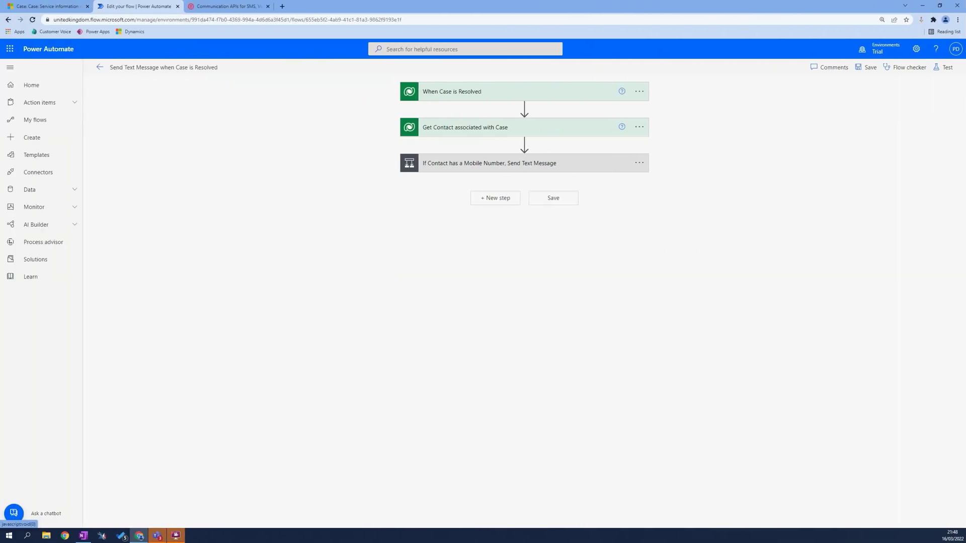
Expand the trigger, Get Contact and mobile-number condition cards, and add an action under If yes.
left_click(473, 102)
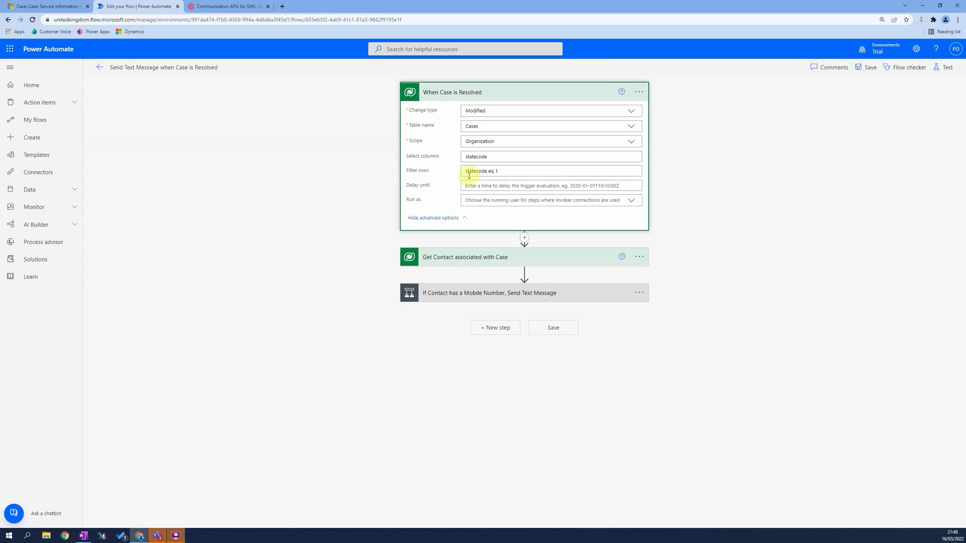
left_click(491, 258)
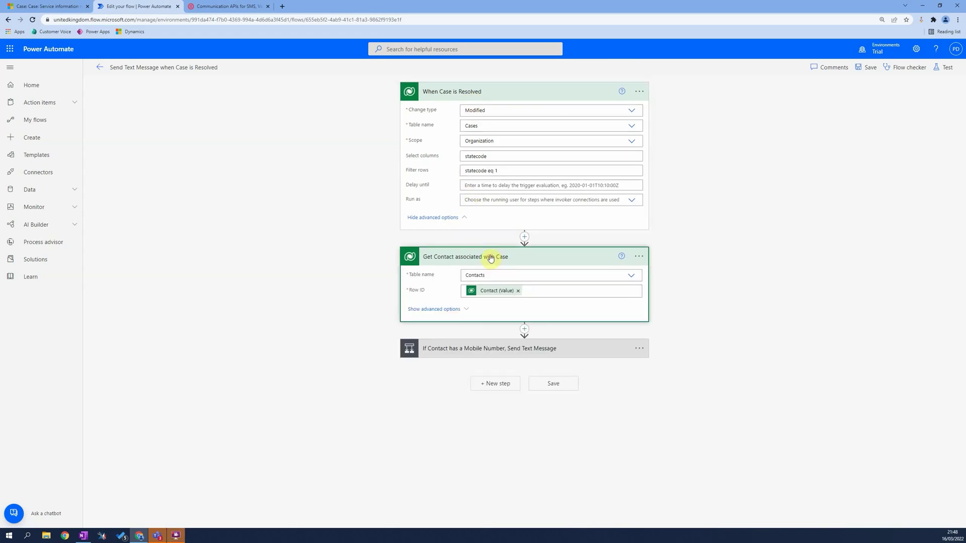
left_click(482, 349)
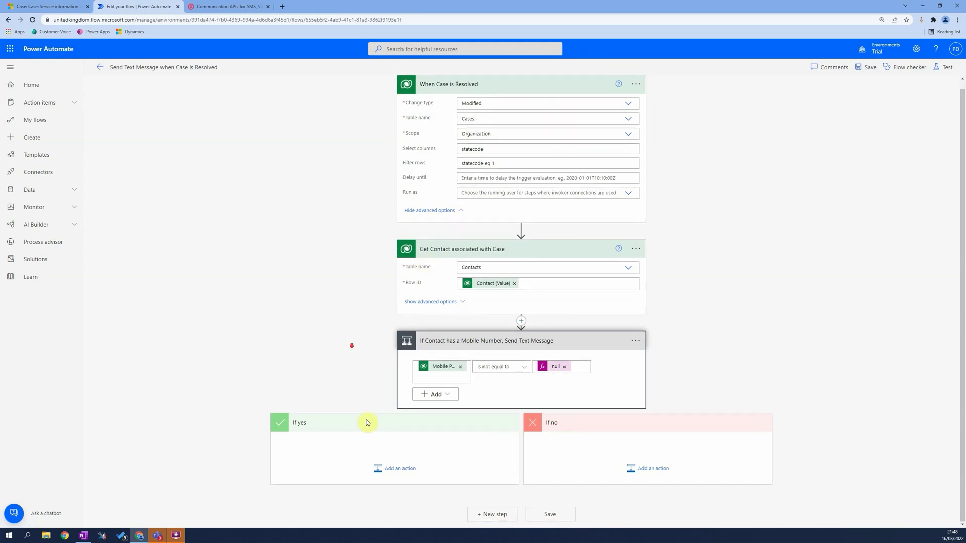
left_click(385, 467)
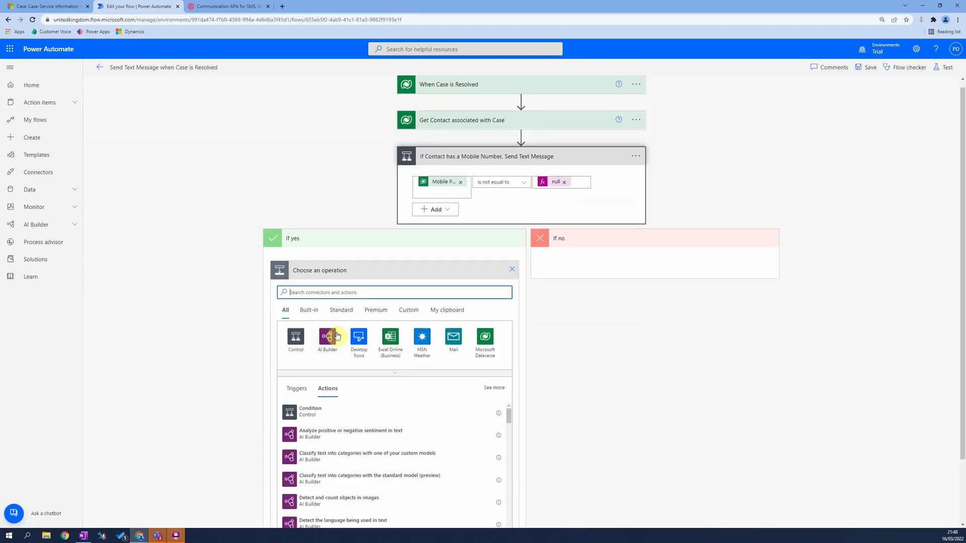
Search operations for 'twilio' and choose the Send Text Message (SMS) action.
left_click(342, 291)
type("twilio")
scroll(108, 420, "down", 2)
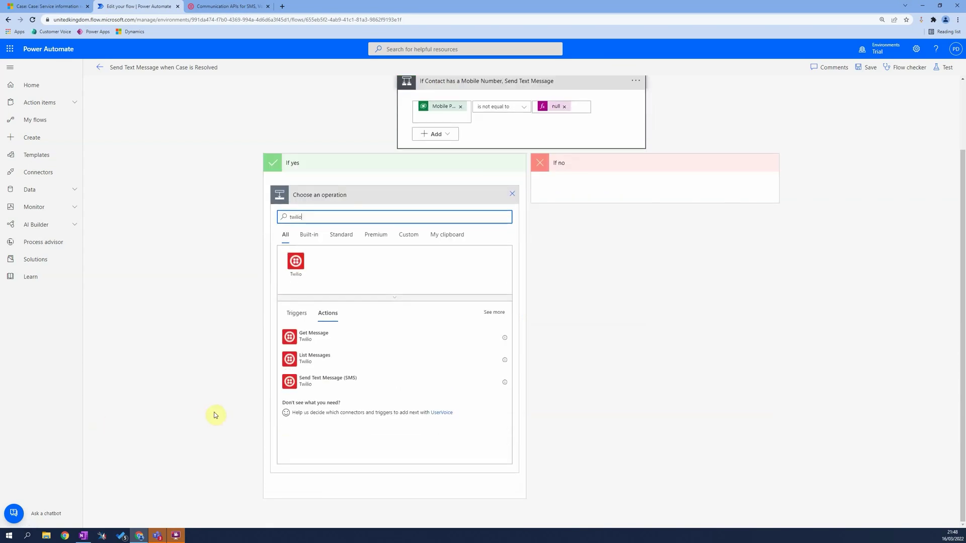
left_click(328, 381)
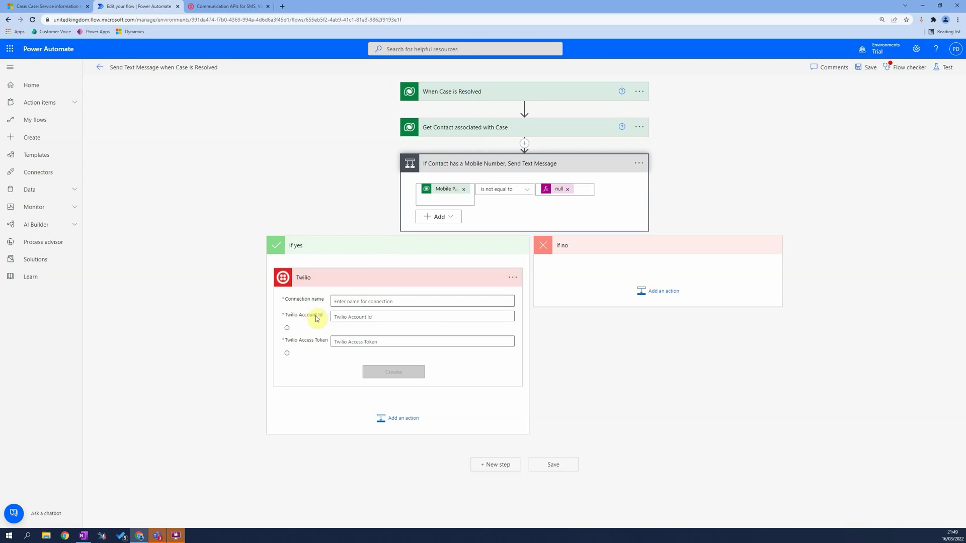
Create a Twilio connection named 'CRM Demo' using the pasted Account Id and Access Token.
left_click(357, 301)
type("CRM Demo")
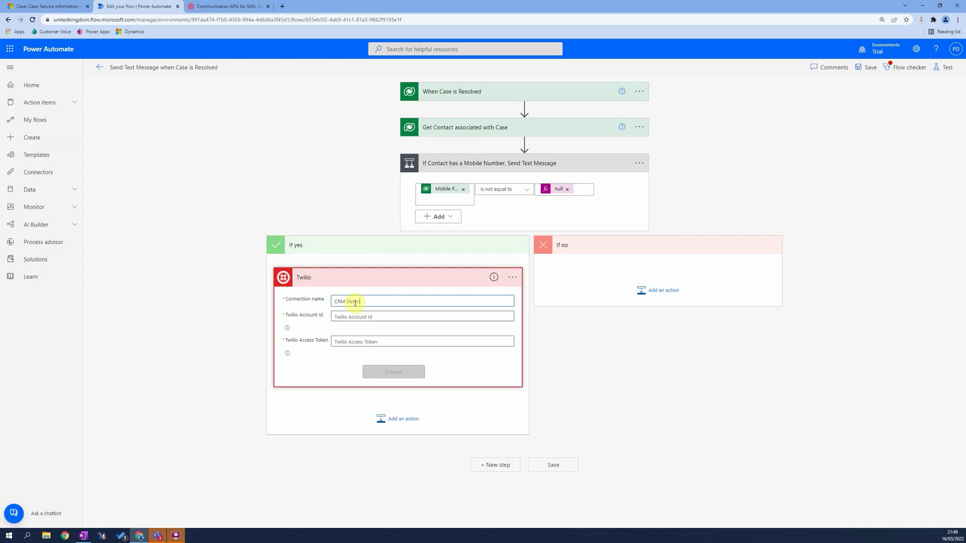
left_click(358, 317)
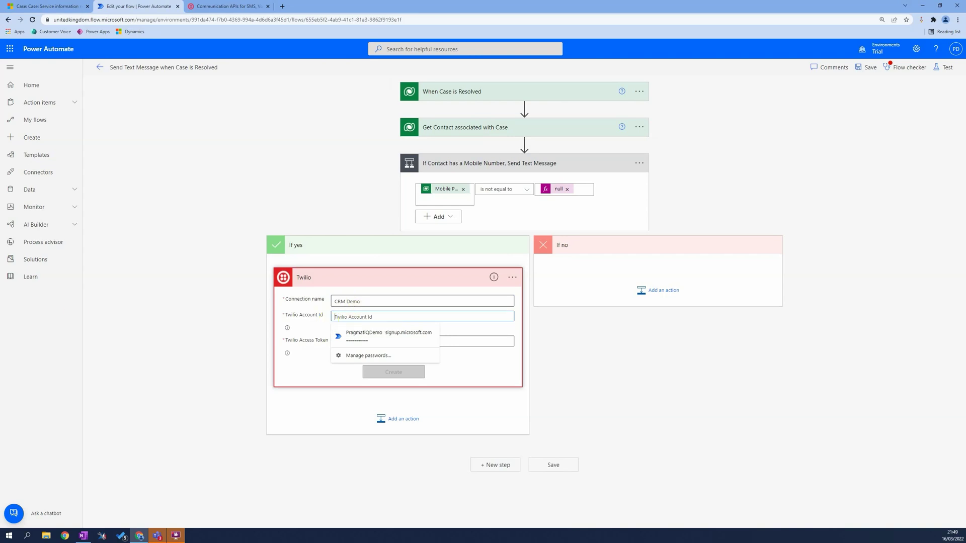
key("Escape")
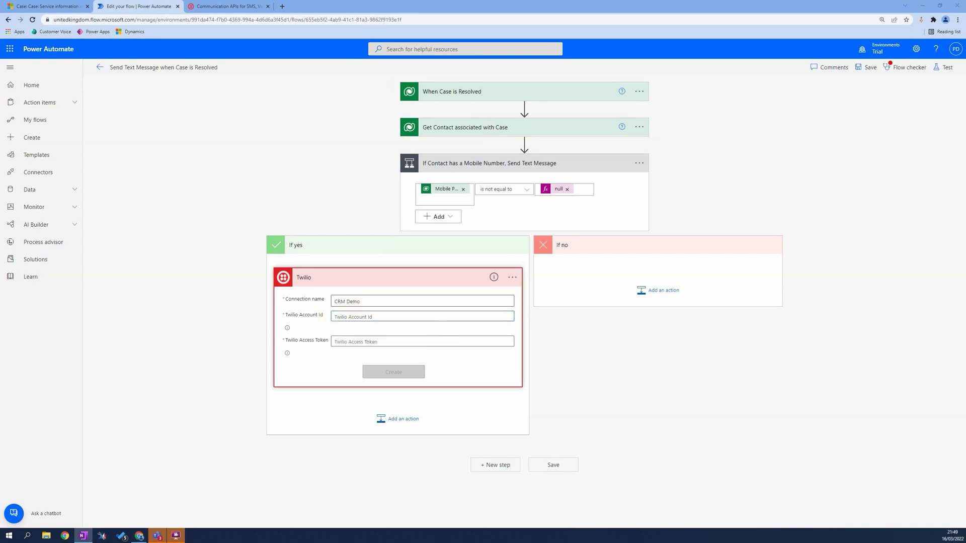
left_click(393, 316)
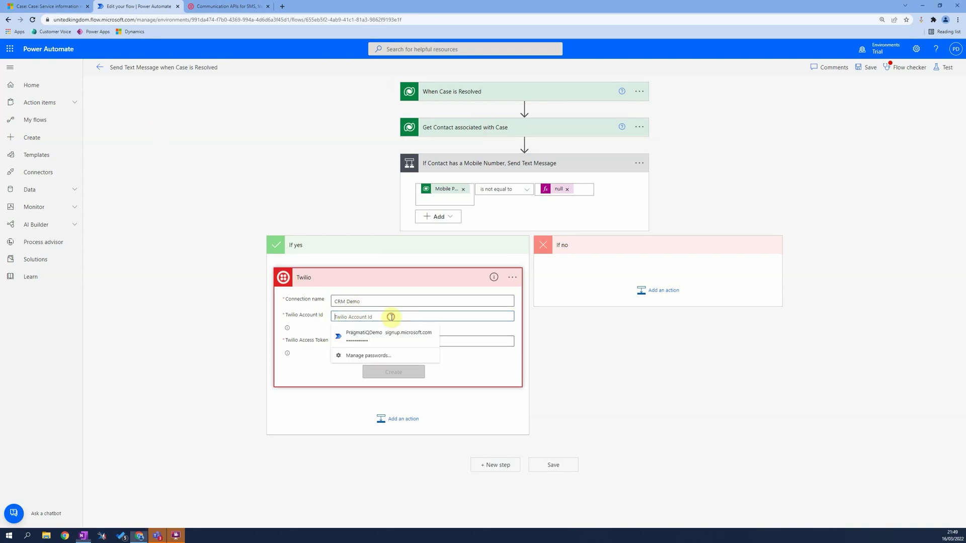
key("ctrl+v")
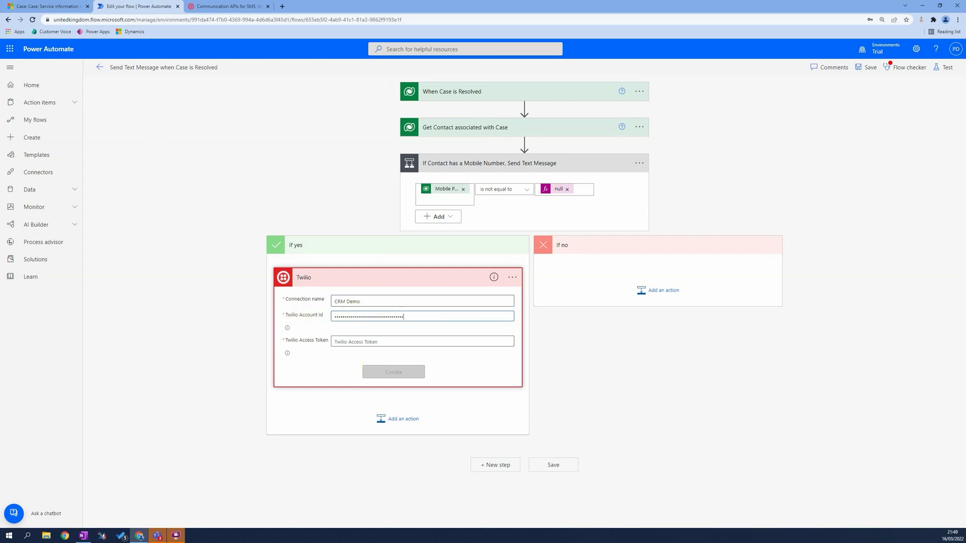
key("alt+Tab")
left_click(345, 340)
key("ctrl+v")
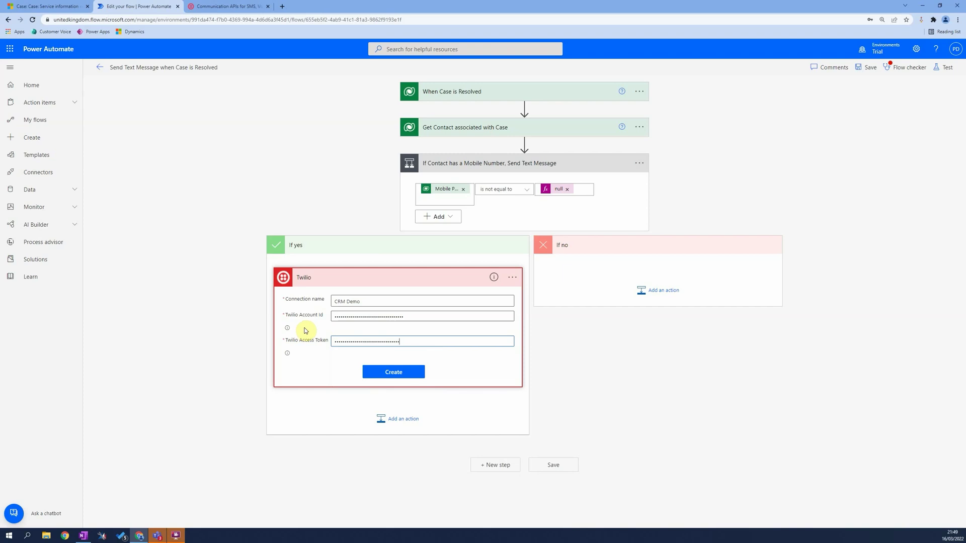
left_click(410, 373)
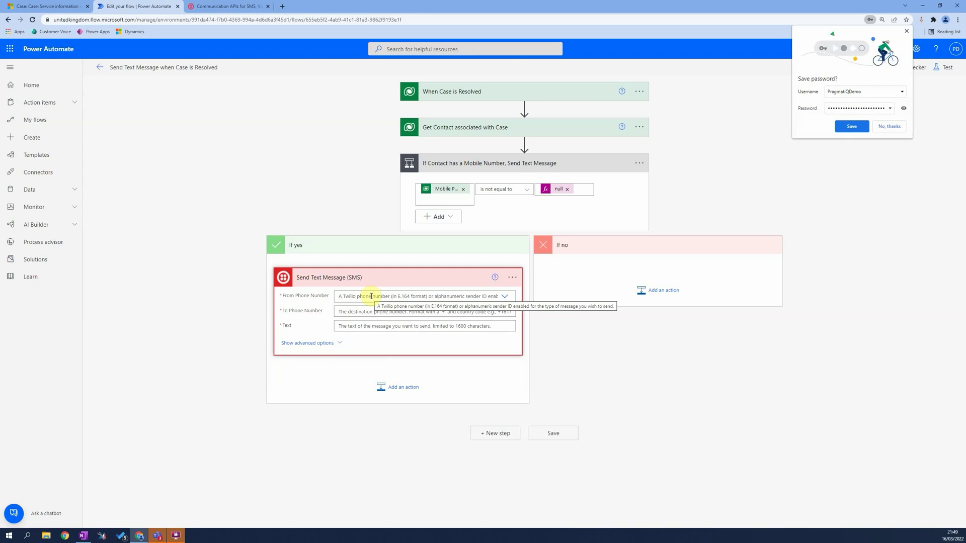
Set From Phone Number to the custom sender value 'Pragmatiq'.
left_click(372, 296)
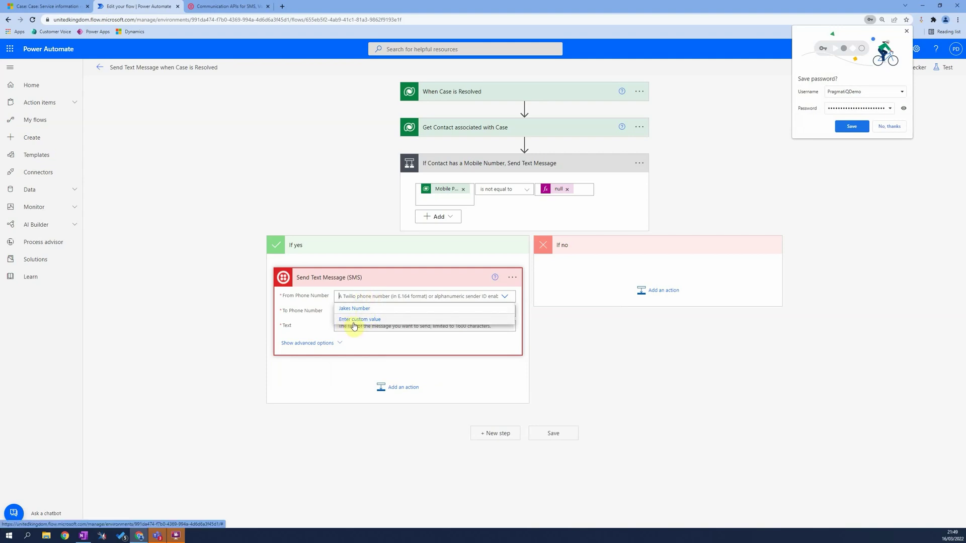
left_click(351, 321)
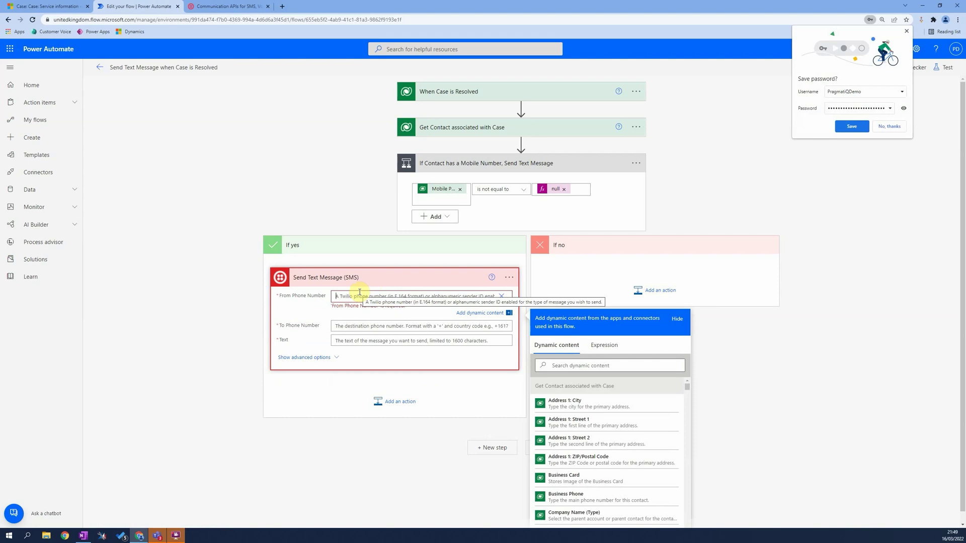
type("Pragmatiq")
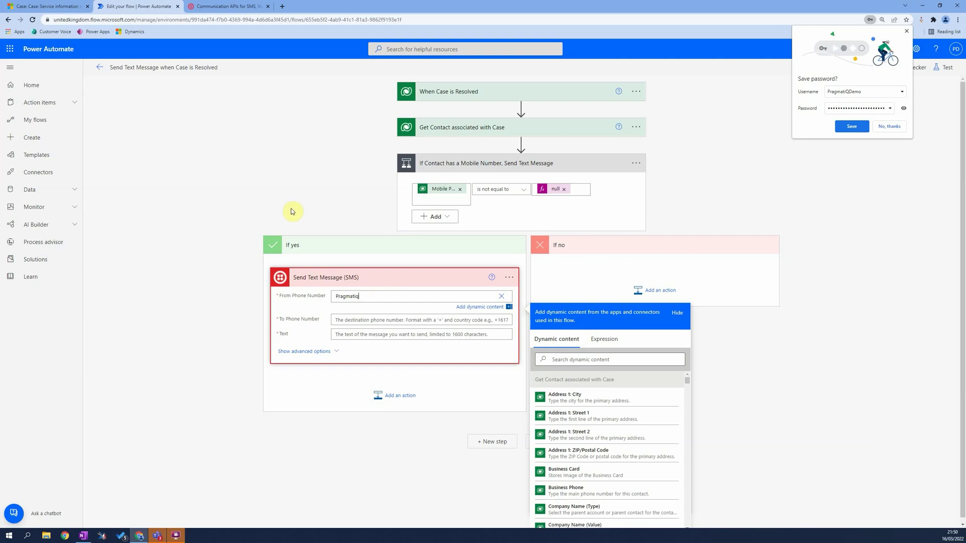
left_click(277, 304)
Show advanced options and paste the CRM Demo service SID into Messaging Service Sid.
left_click(297, 350)
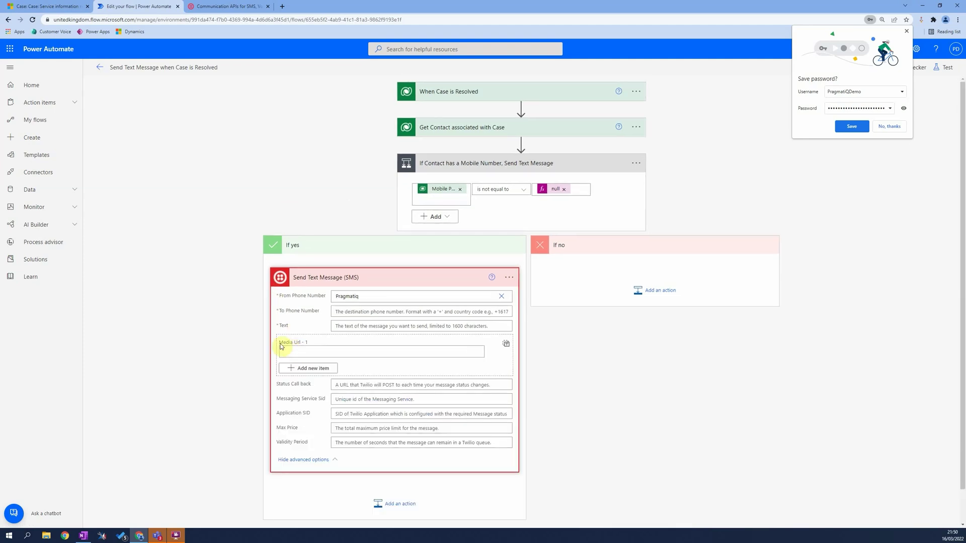
scroll(307, 361, "down", 1)
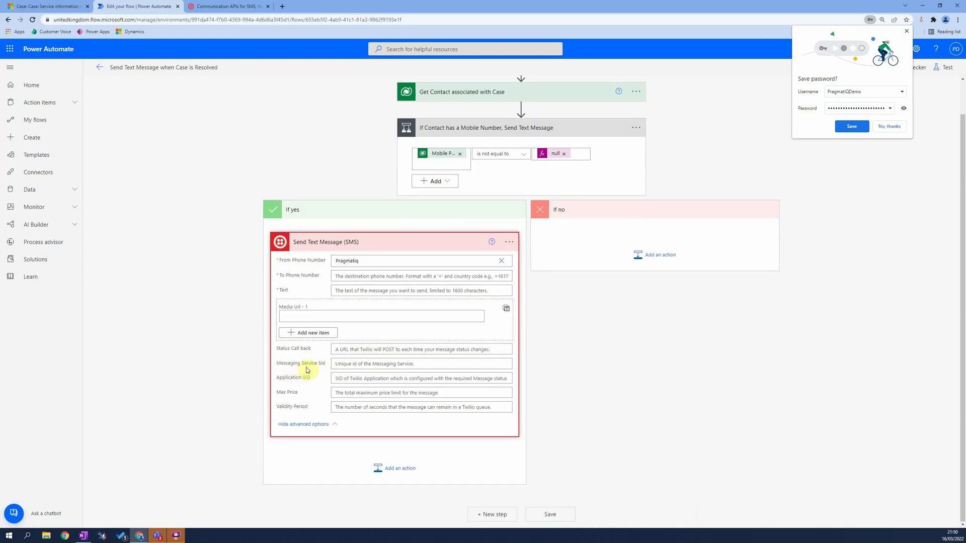
left_click(289, 363)
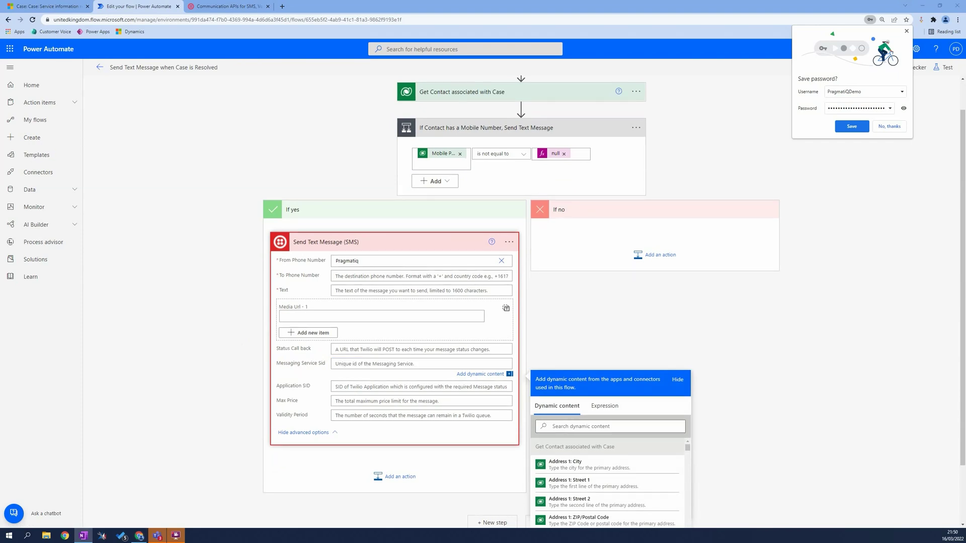
left_click(356, 364)
type("MG4b05f11dfc958c292d018f41ccc6470e")
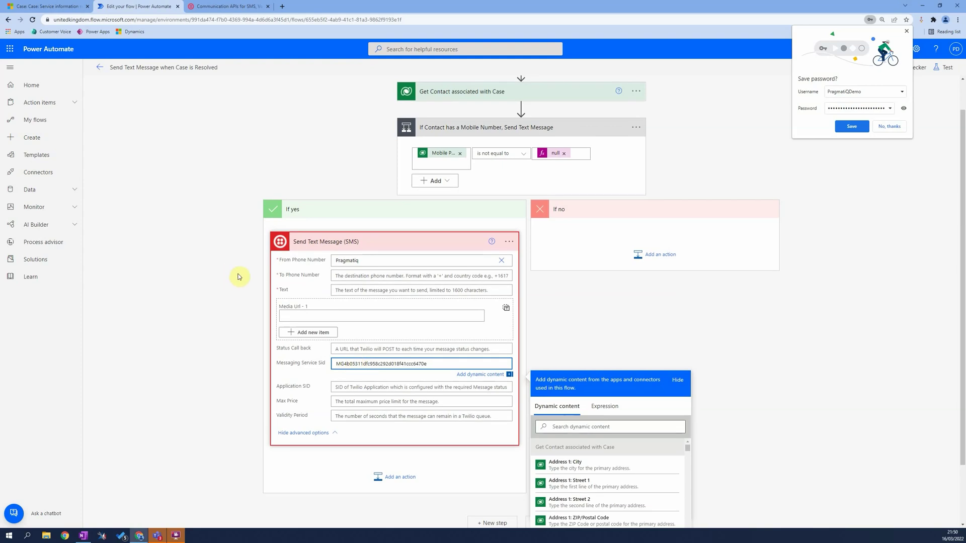
scroll(259, 276, "down", 1)
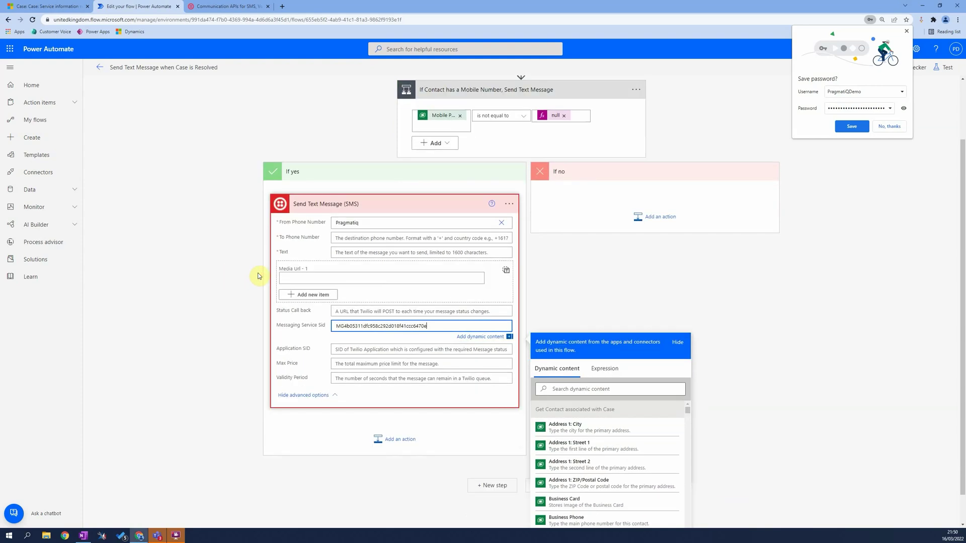
left_click(365, 239)
Set To Phone Number to the contact's Mobile Phone dynamic content.
left_click(579, 329)
type("mobile")
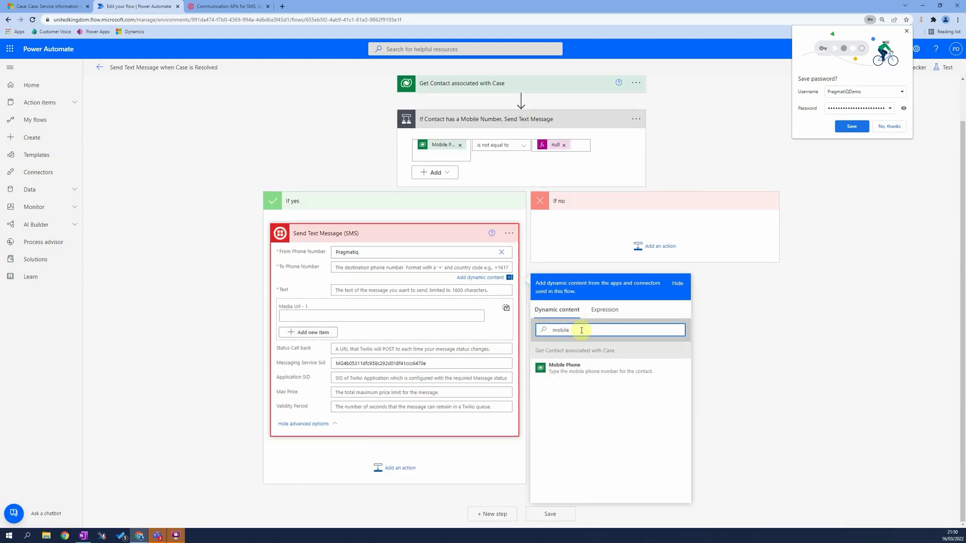
left_click(610, 367)
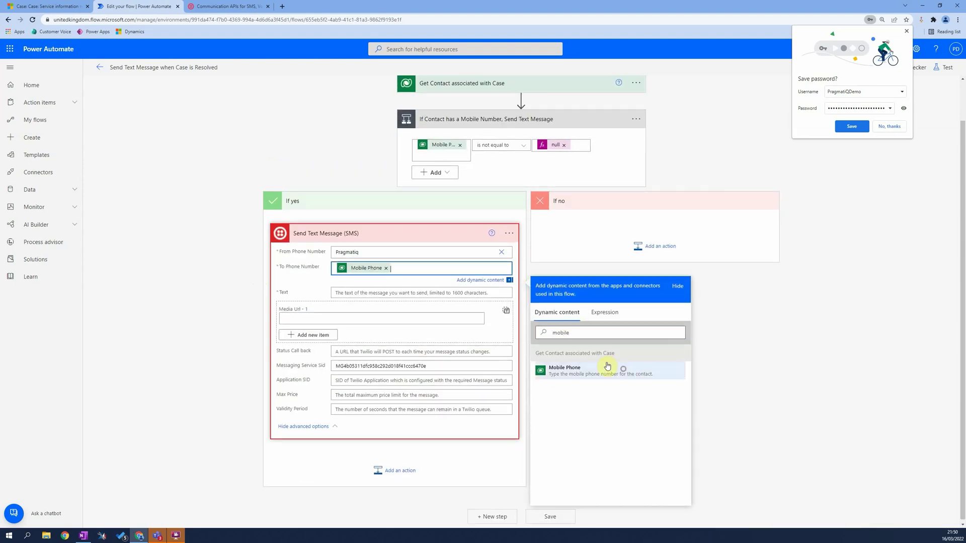
Write the message text 'Dear [First Name], Your case has been resolved.'.
left_click(351, 291)
type("Dear")
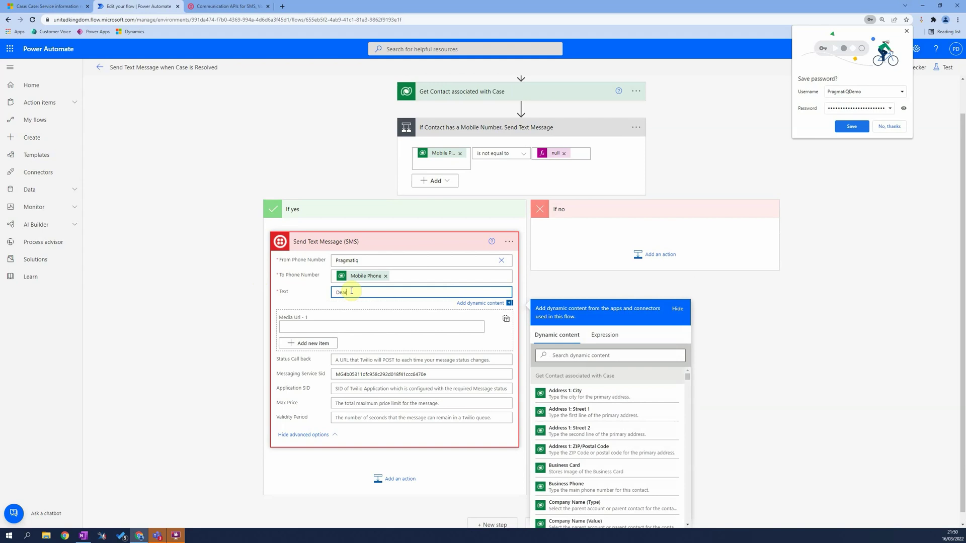
left_click(571, 355)
type("first")
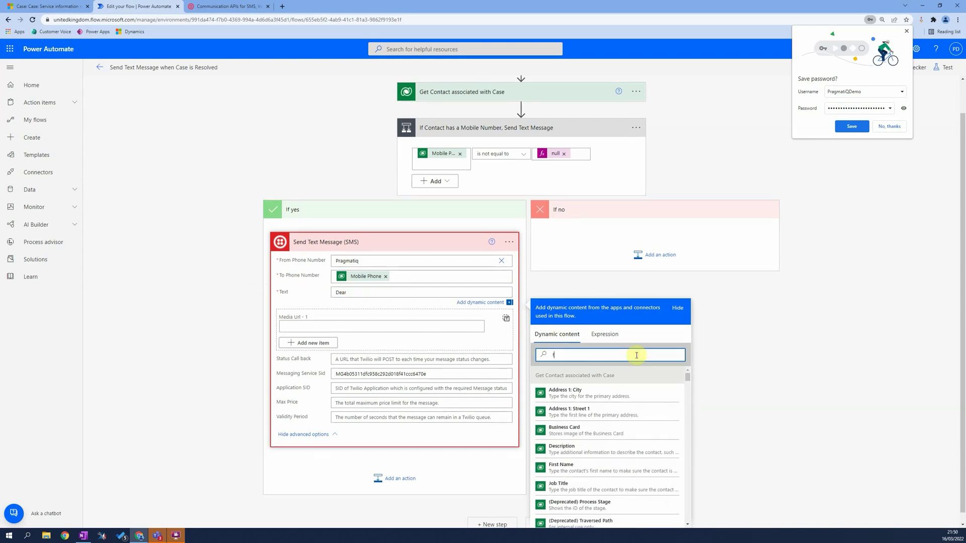
left_click(612, 412)
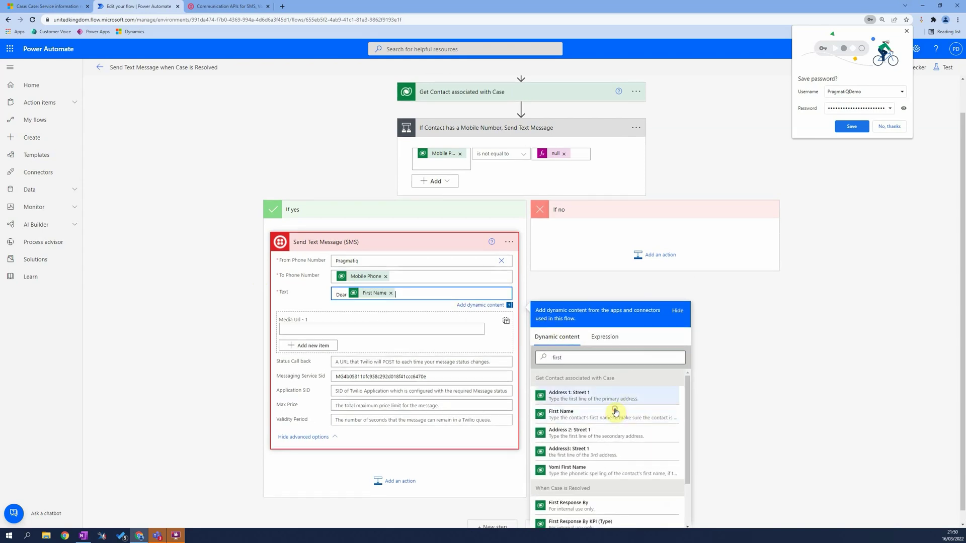
type(",")
key("Return")
key("Return")
type("Your")
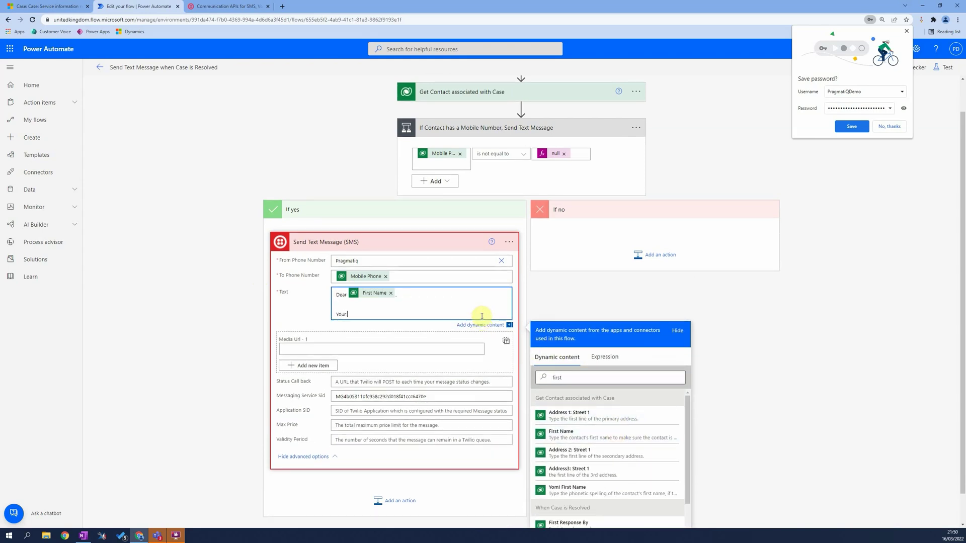
type(" case has been resolved.")
left_click(558, 294)
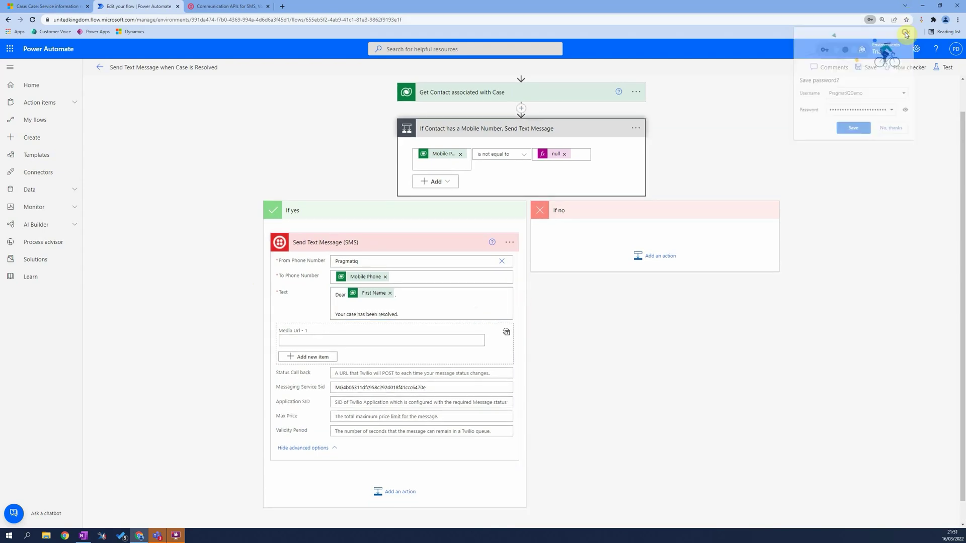
Save the 'Send Text Message when Case is Resolved' flow.
left_click(867, 69)
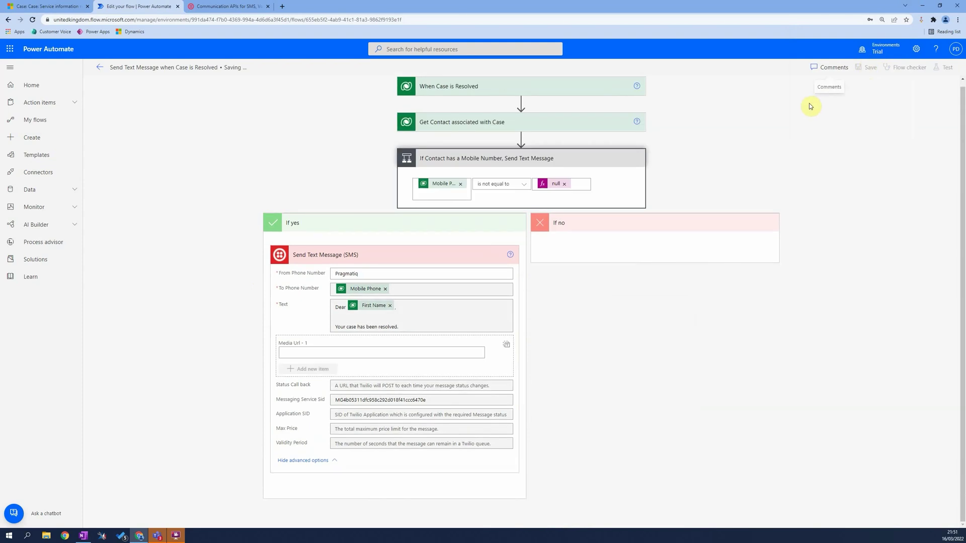